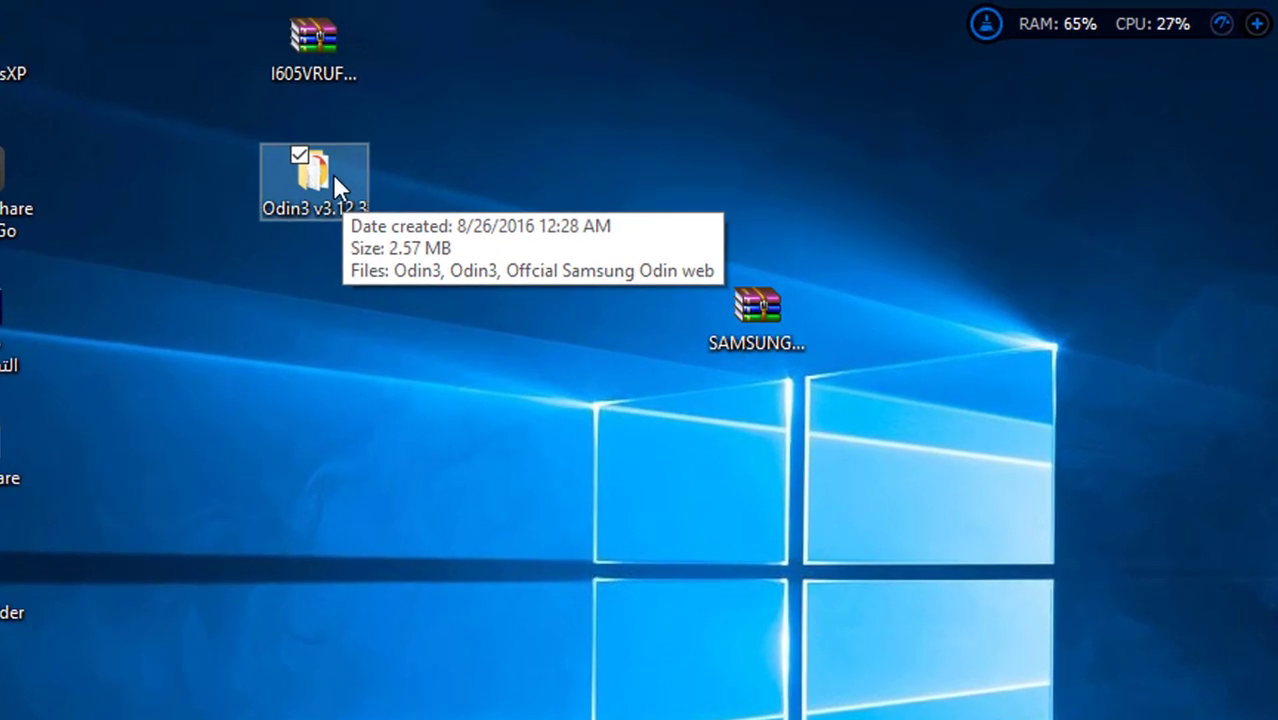
Move the SAMSUNG_USB_Driver_for_Mobile_Phones archive directly below the Odin3 v3.12.3 folder on the desktop.
click(418, 367)
drag(720, 310, 340, 432)
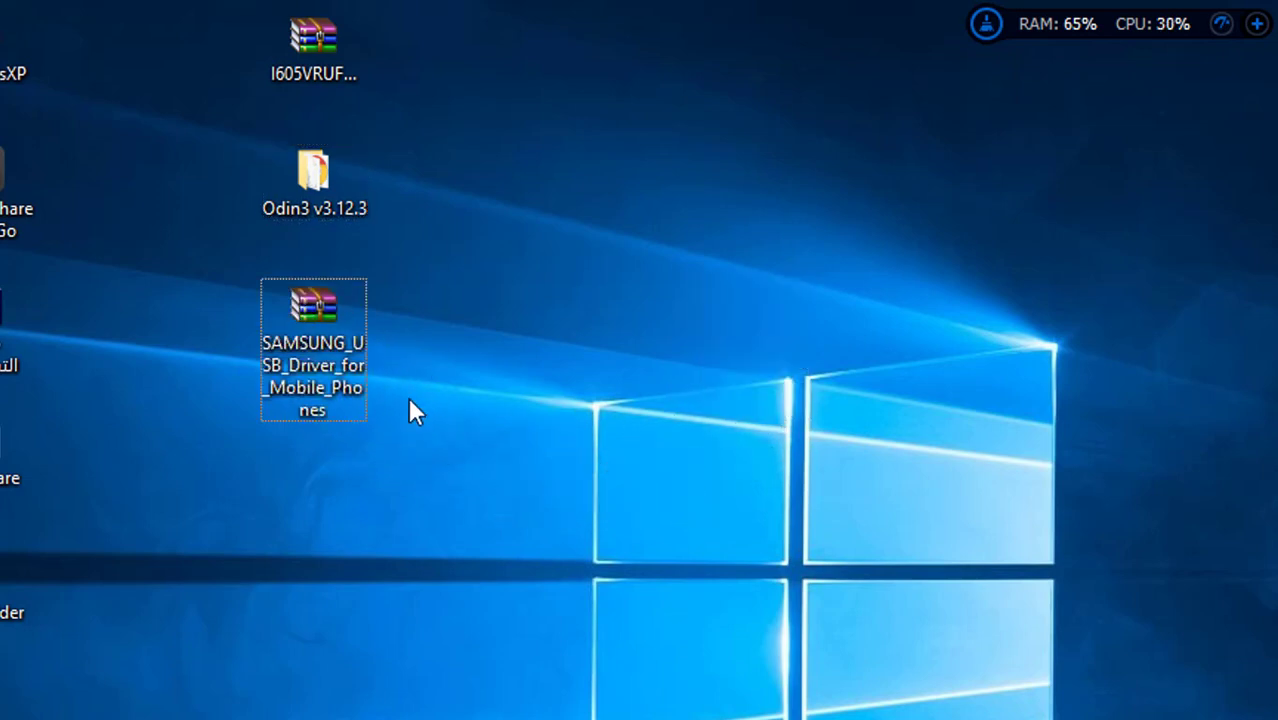
drag(441, 231, 257, 478)
drag(472, 258, 234, 522)
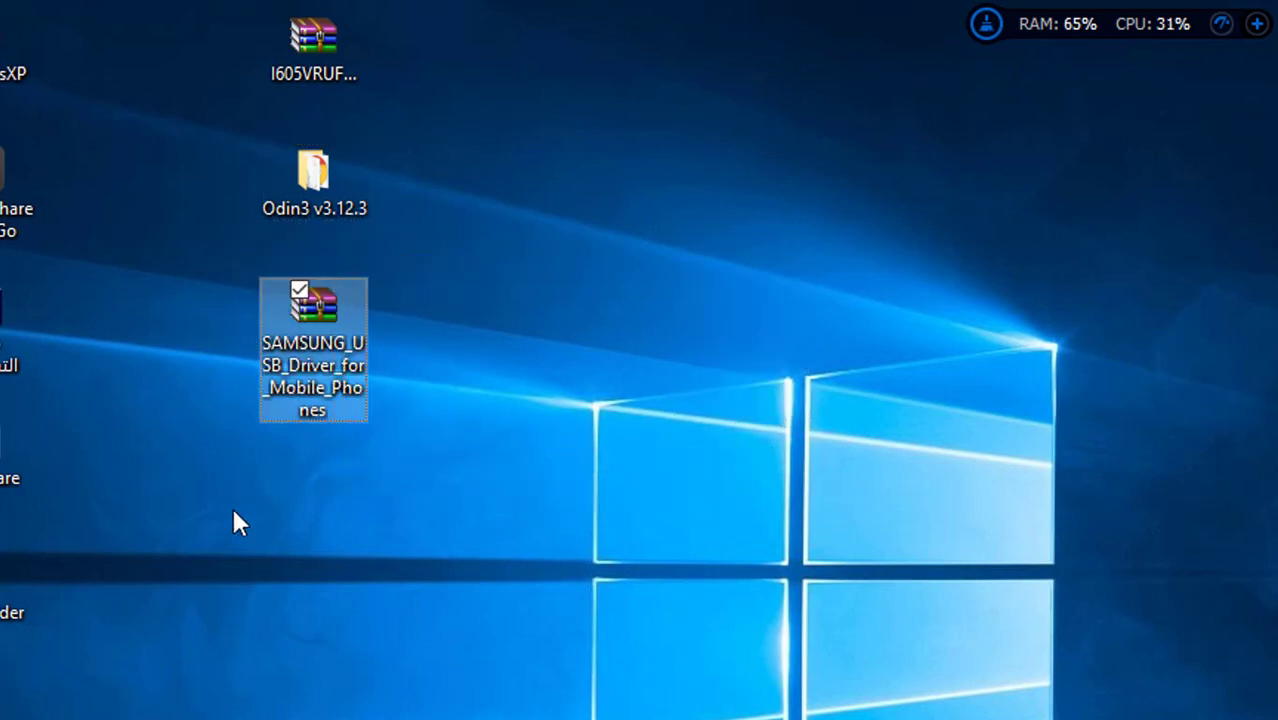
drag(437, 263, 200, 356)
drag(425, 256, 206, 450)
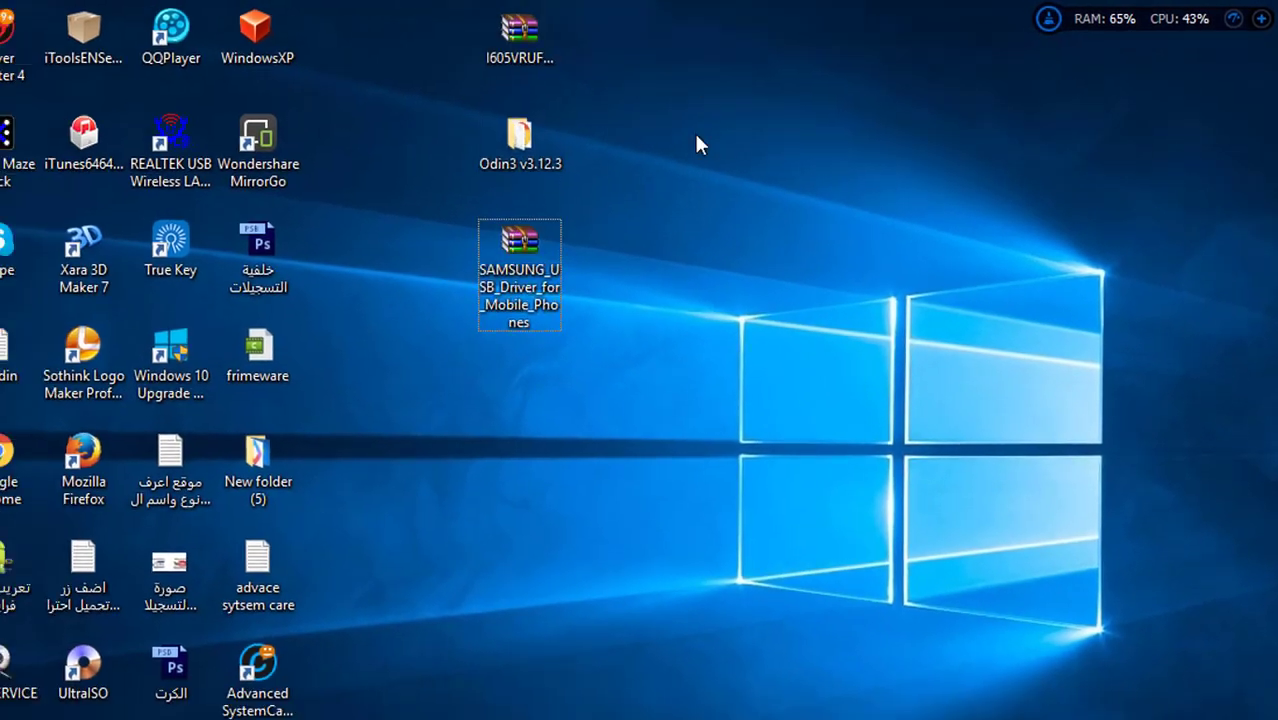
drag(570, 32, 169, 467)
drag(576, 303, 573, 300)
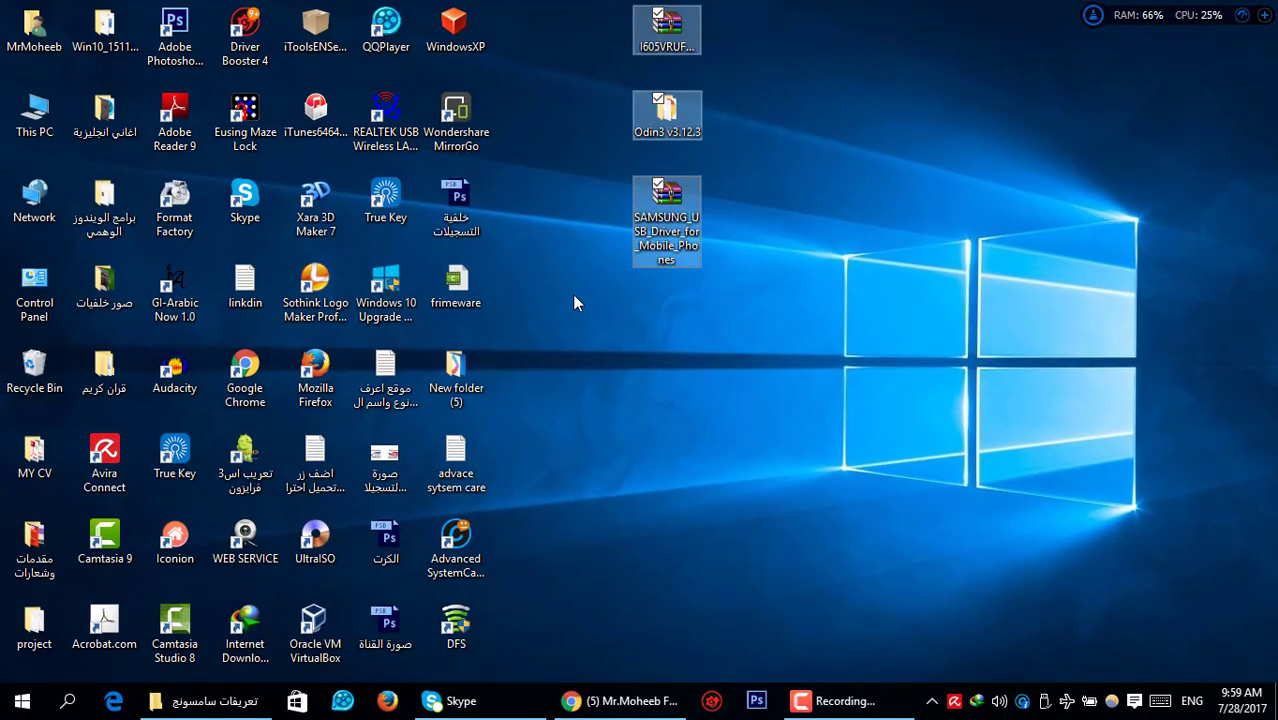
click(685, 125)
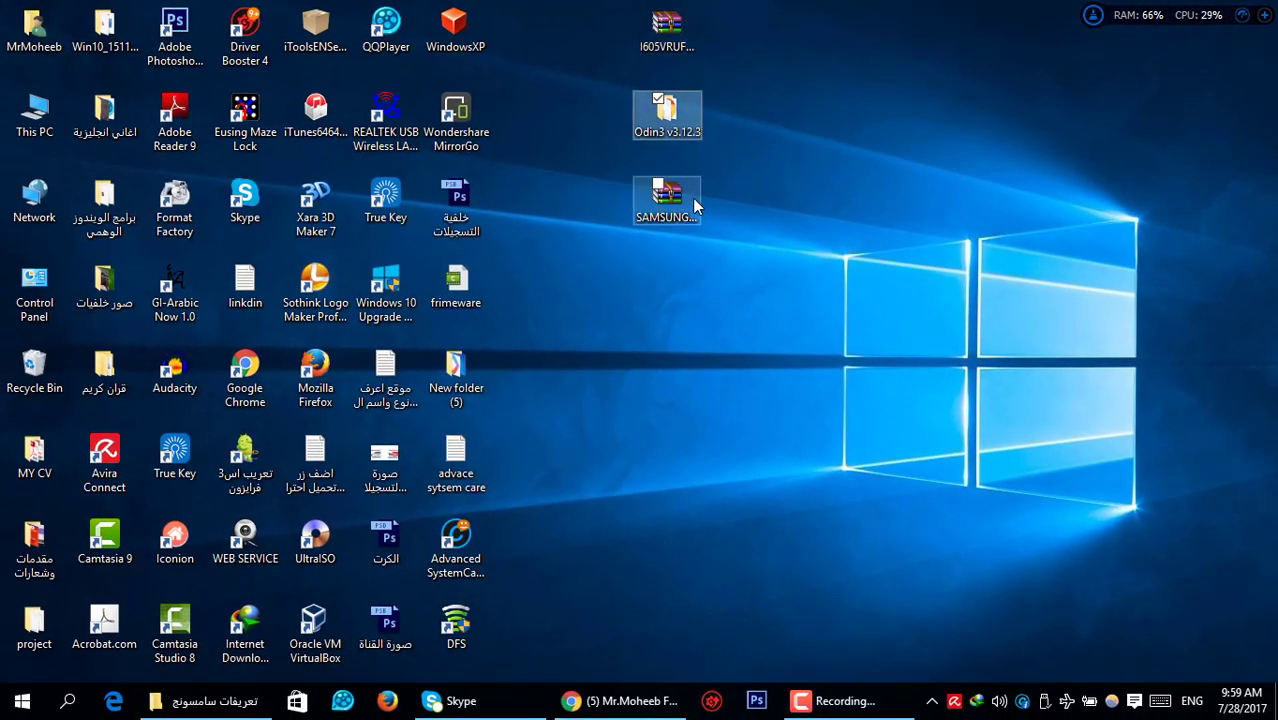
drag(786, 93, 699, 190)
drag(774, 166, 583, 261)
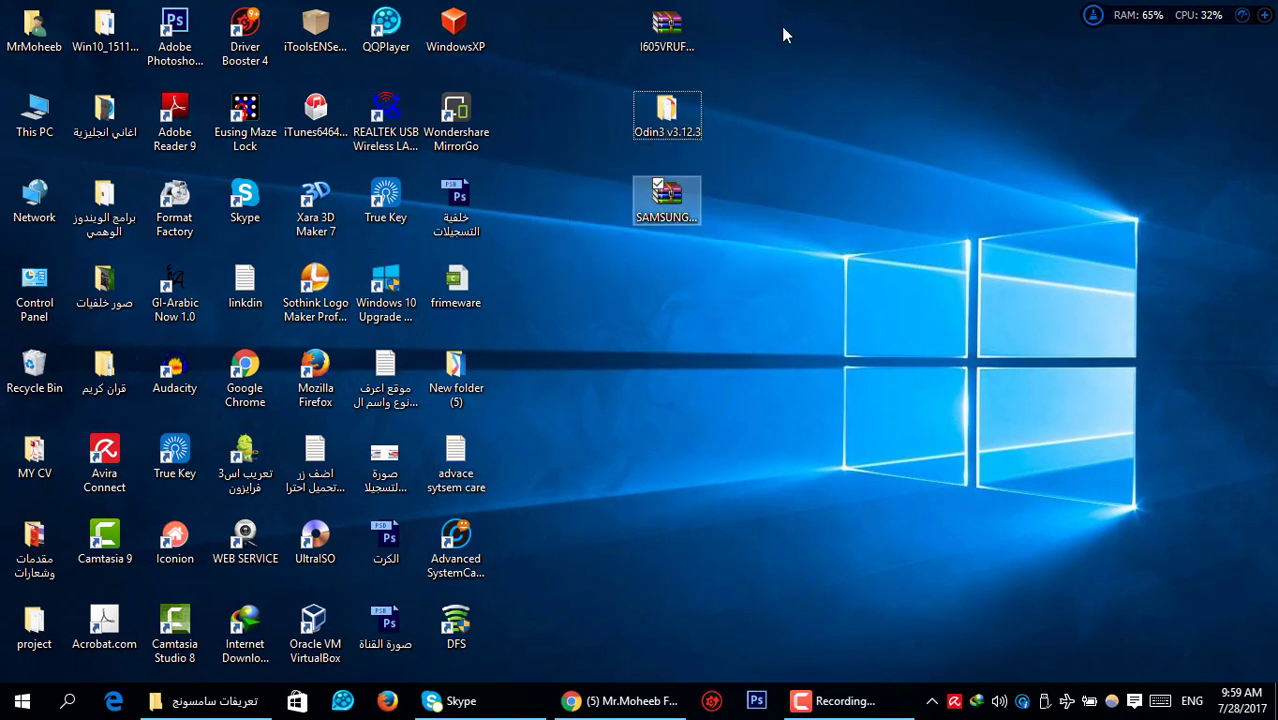
drag(784, 90, 618, 216)
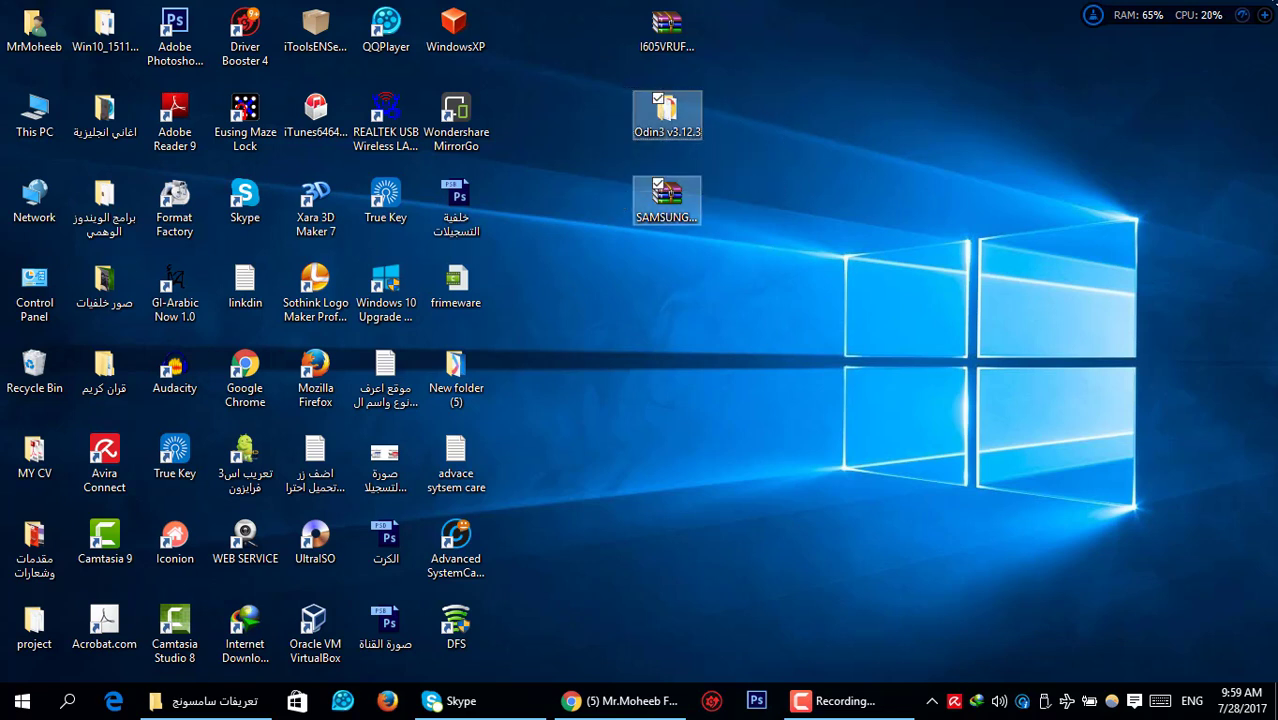
click(700, 338)
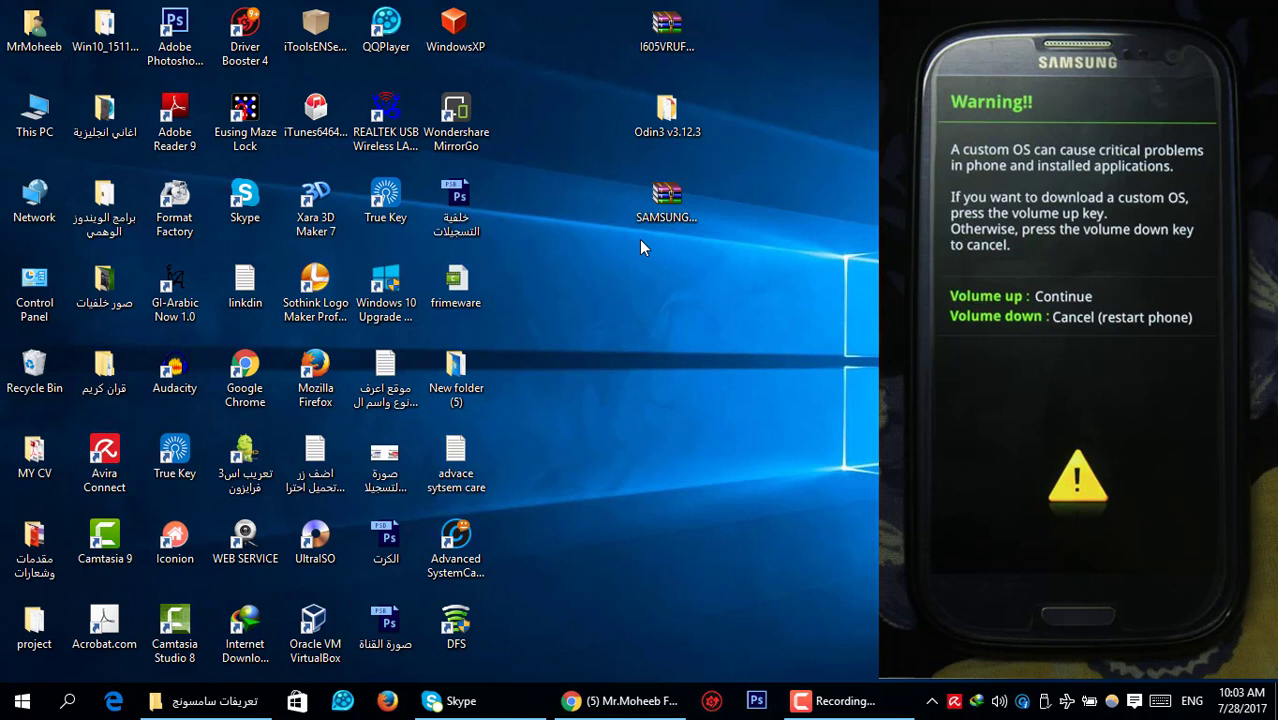
Launch the Odin3 application from the Odin3 v3.12.3 folder, close the folder window and reposition the Odin window.
drag(667, 115, 715, 316)
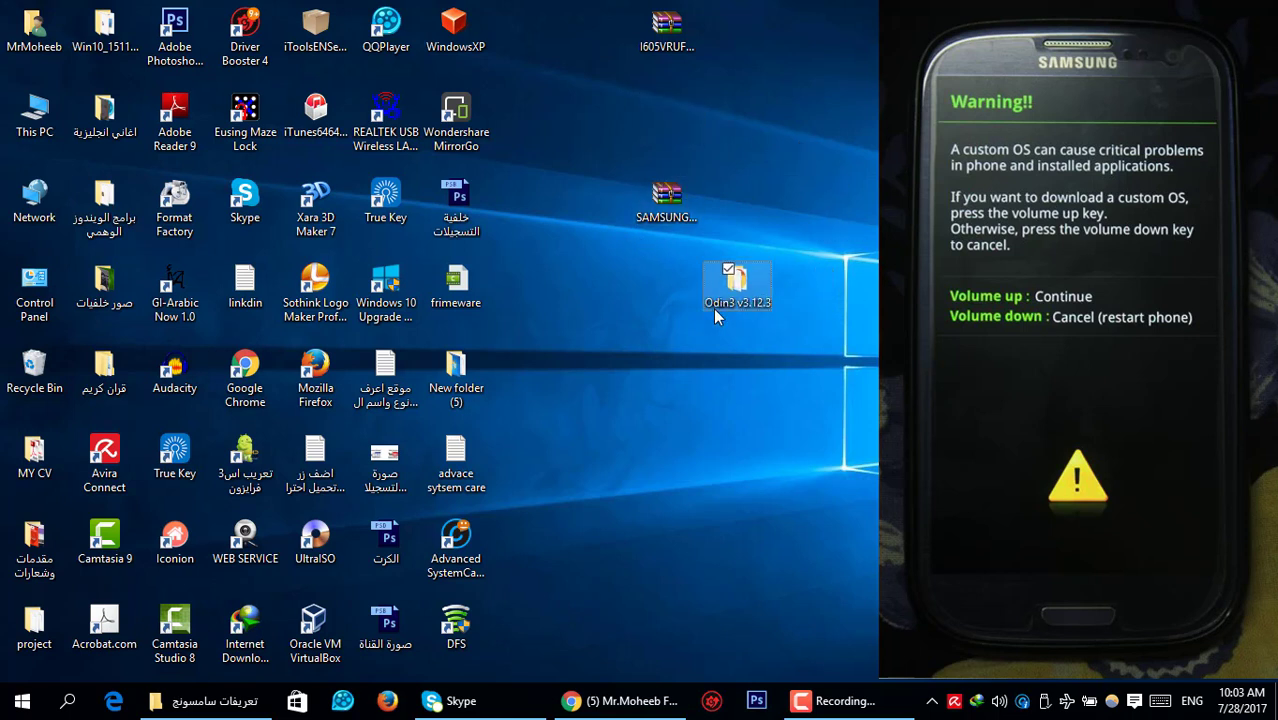
double_click(730, 290)
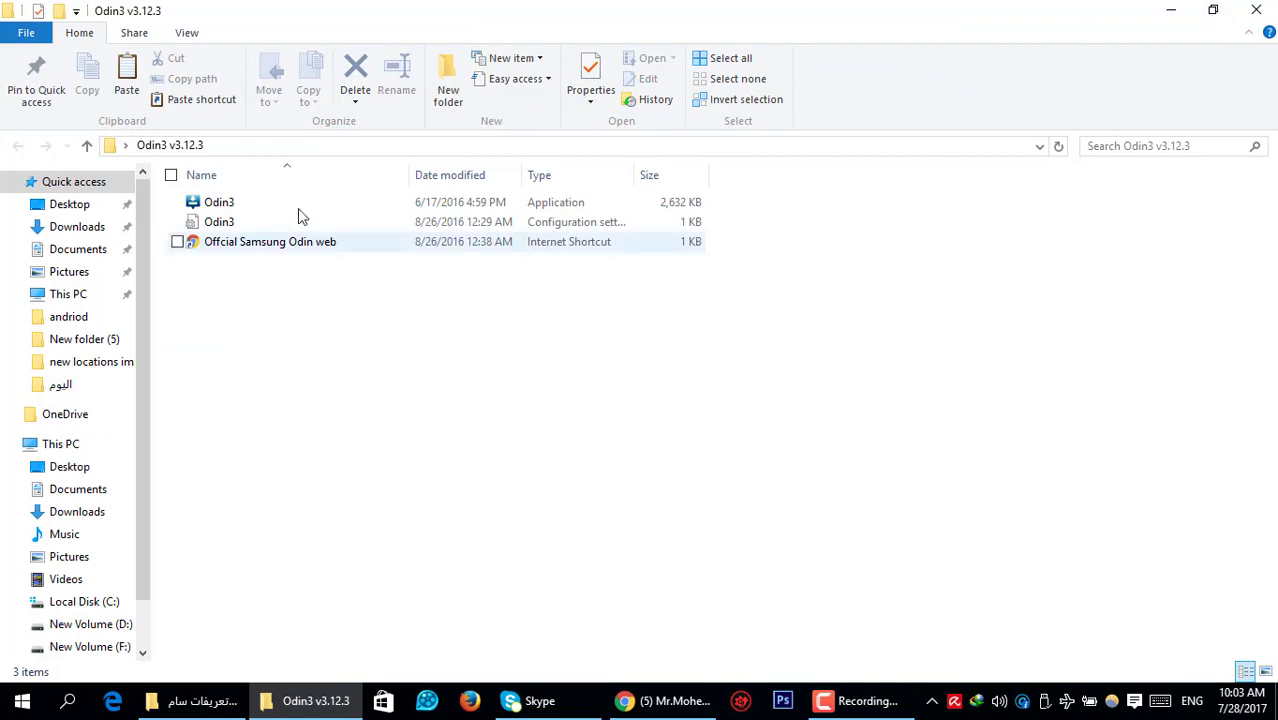
double_click(254, 201)
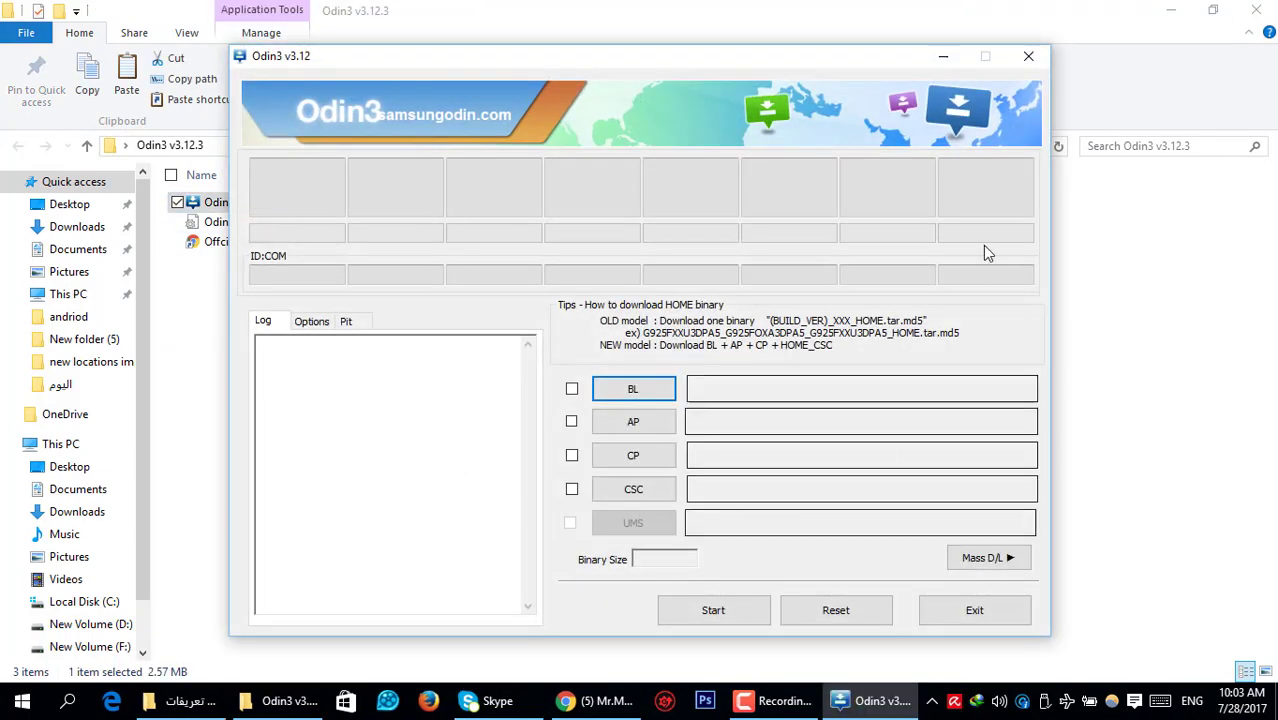
click(1256, 10)
drag(670, 56, 953, 64)
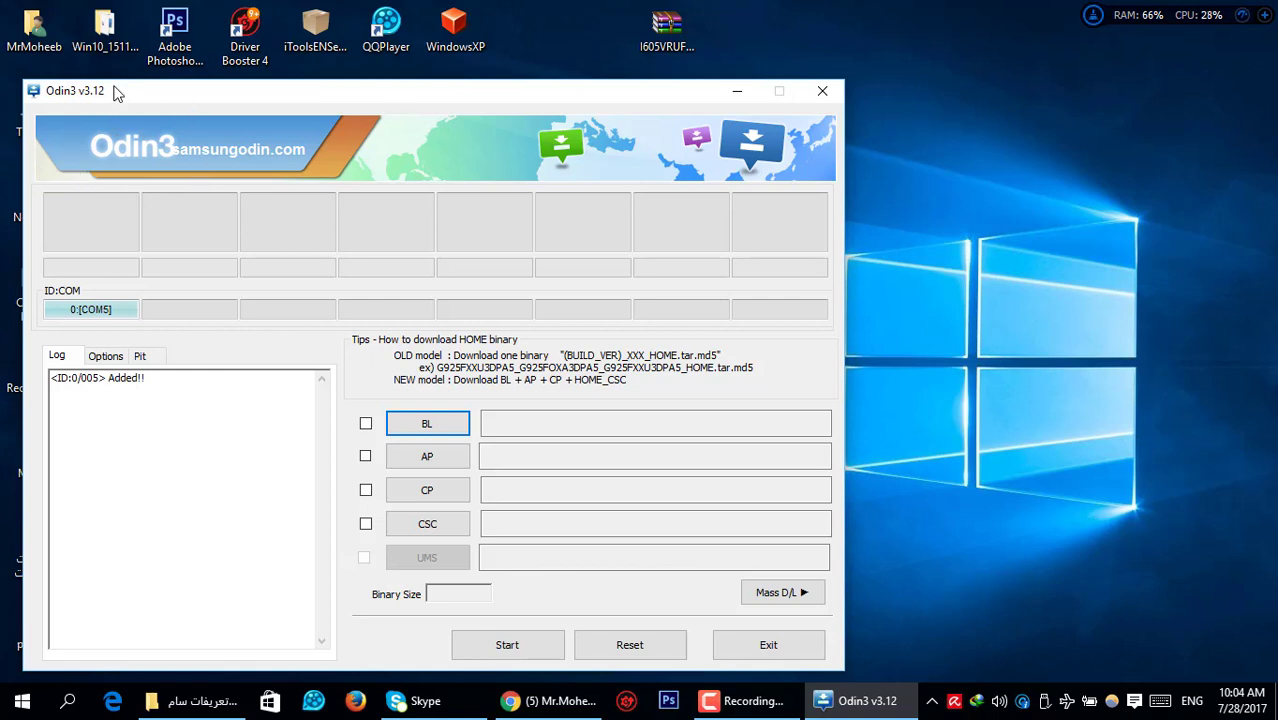
drag(125, 91, 115, 67)
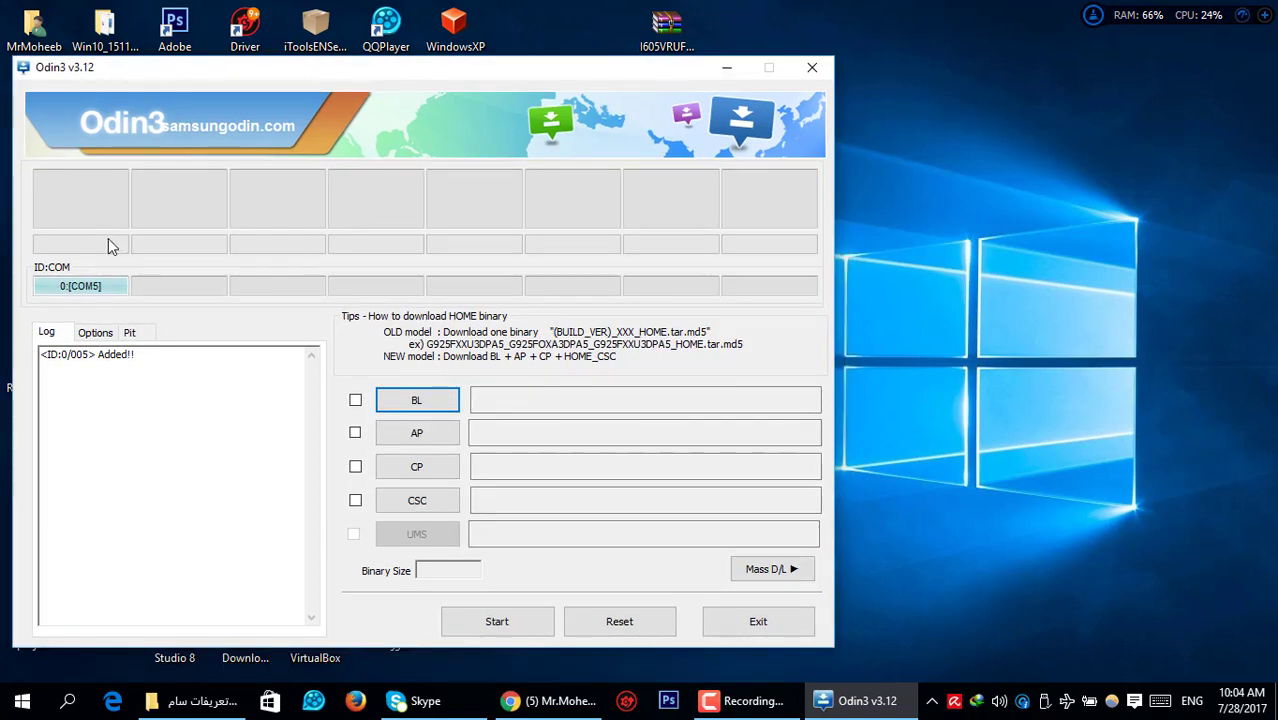
Move the Samsung USB driver archive and the I605VRUFND7 firmware archive to the free desktop area beside the Odin window.
drag(582, 142, 448, 317)
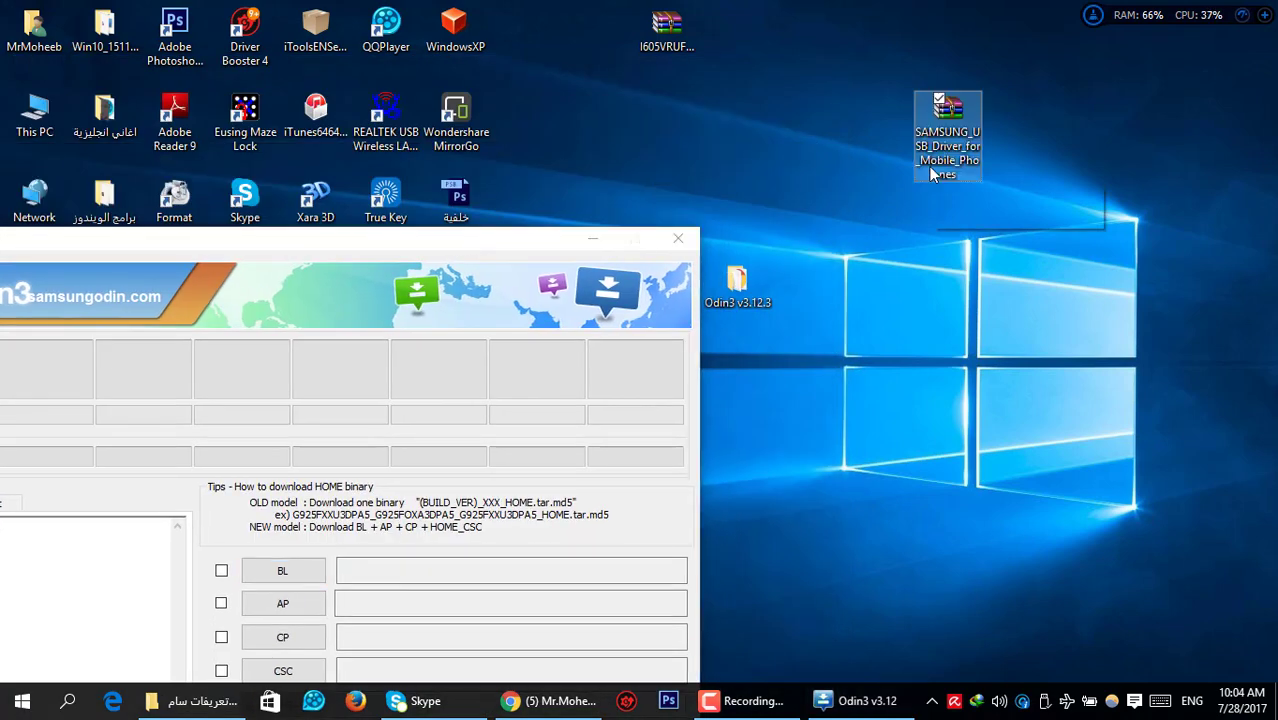
drag(499, 240, 167, 170)
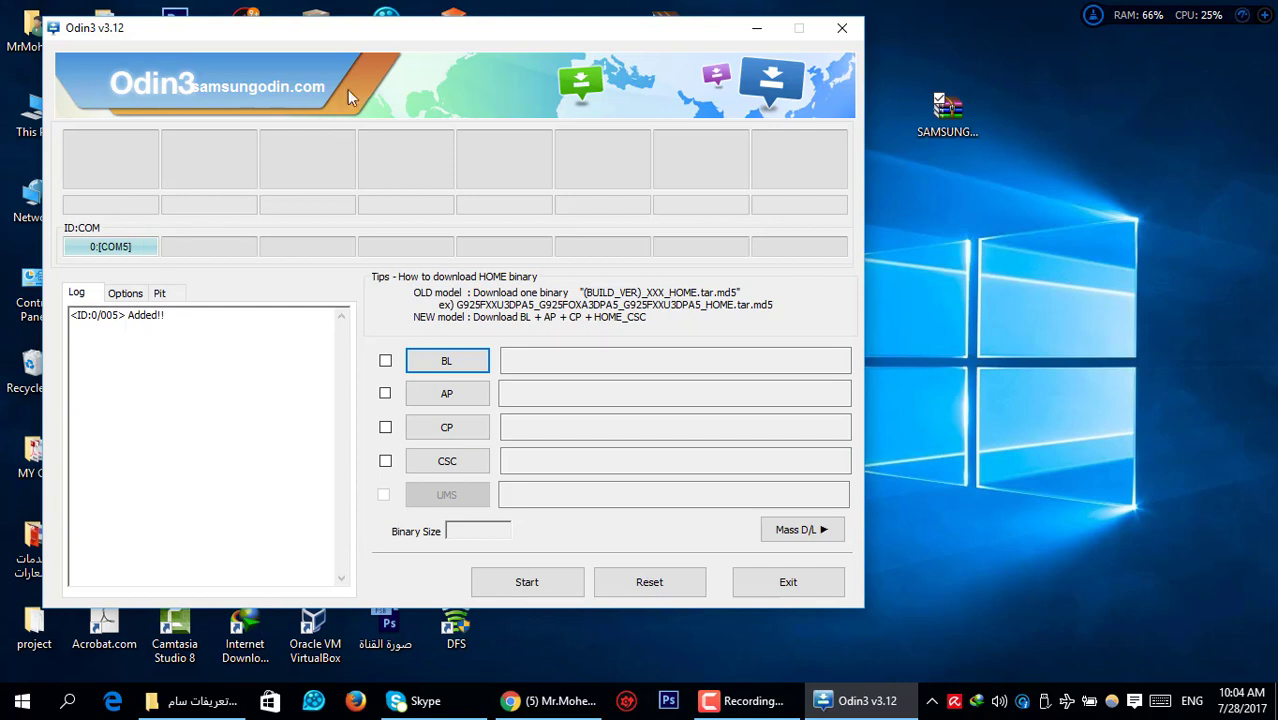
drag(378, 36, 354, 46)
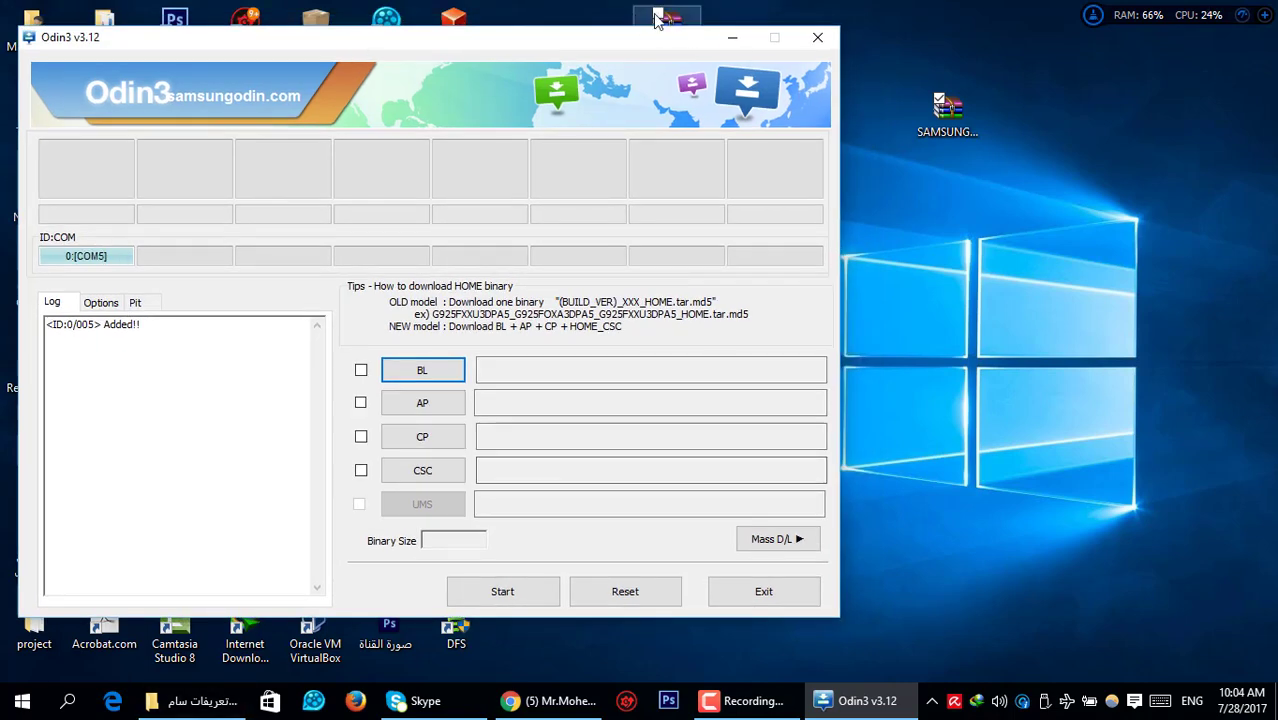
click(818, 8)
drag(818, 8, 982, 262)
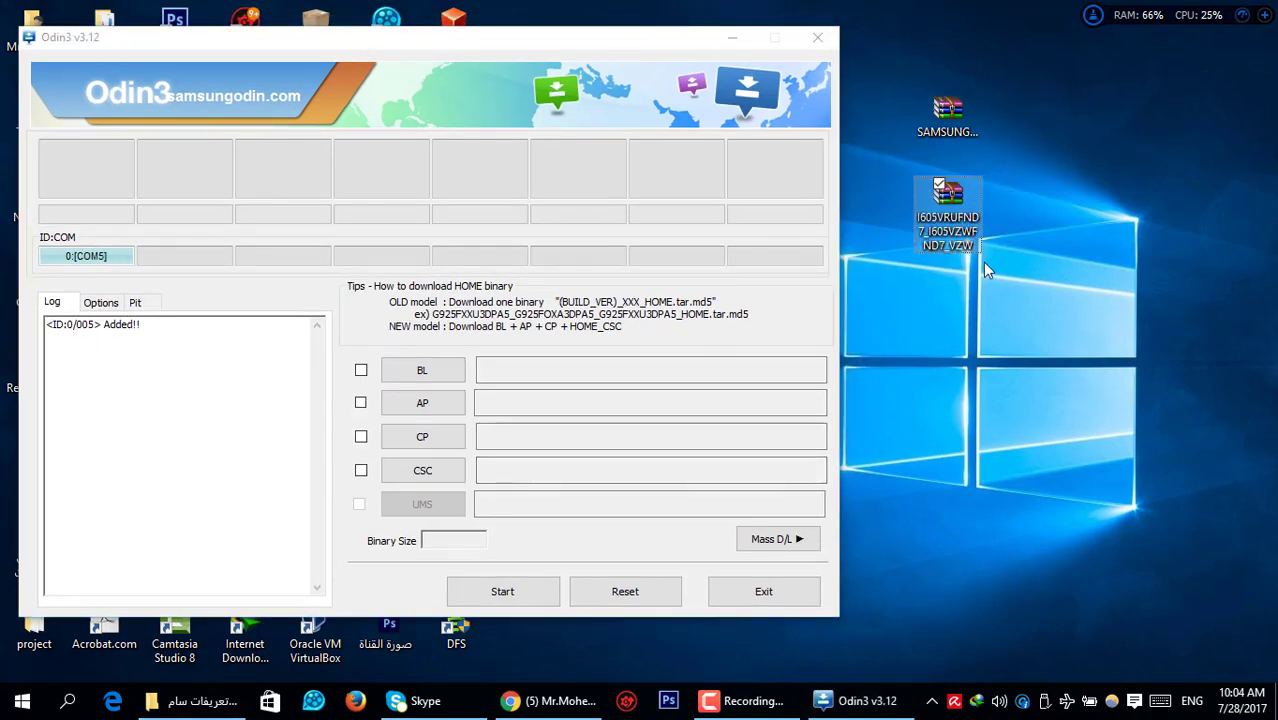
Extract the I605VRUFND7_I605VZWFND7_VZW archive onto the desktop and move the extracted firmware file to a free spot.
right_click(947, 216)
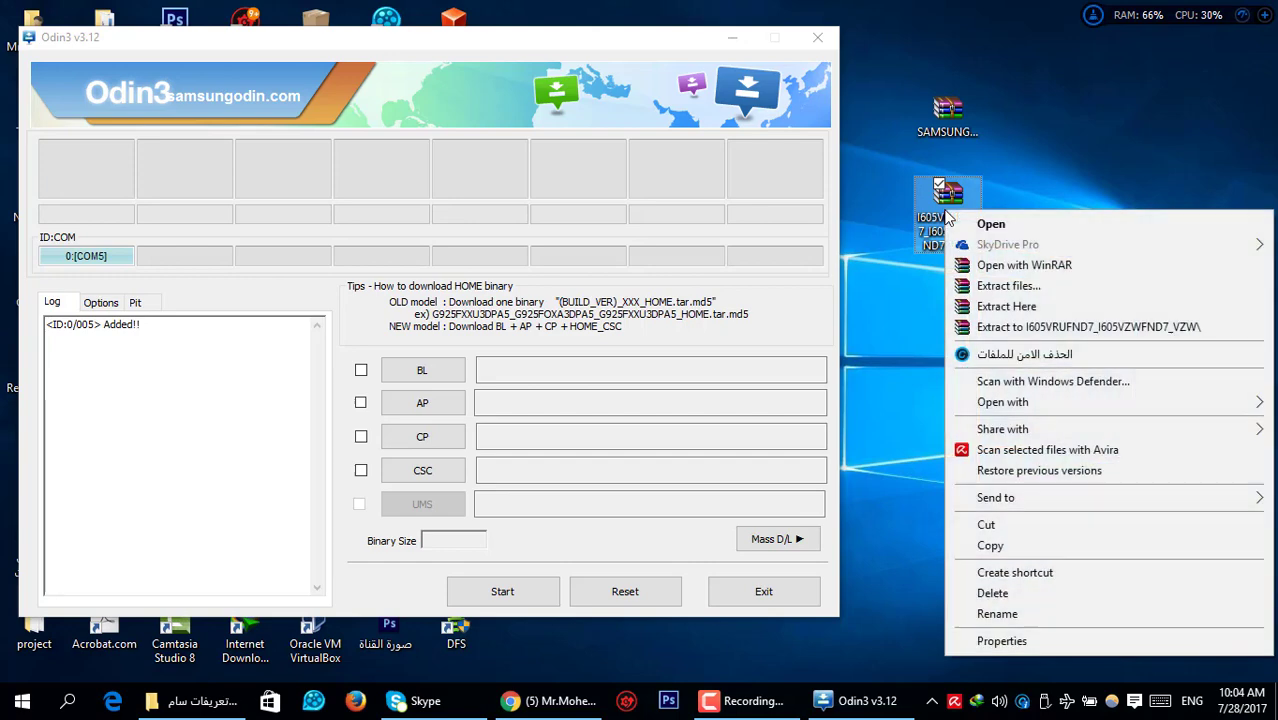
click(1044, 309)
drag(159, 48, 1018, 142)
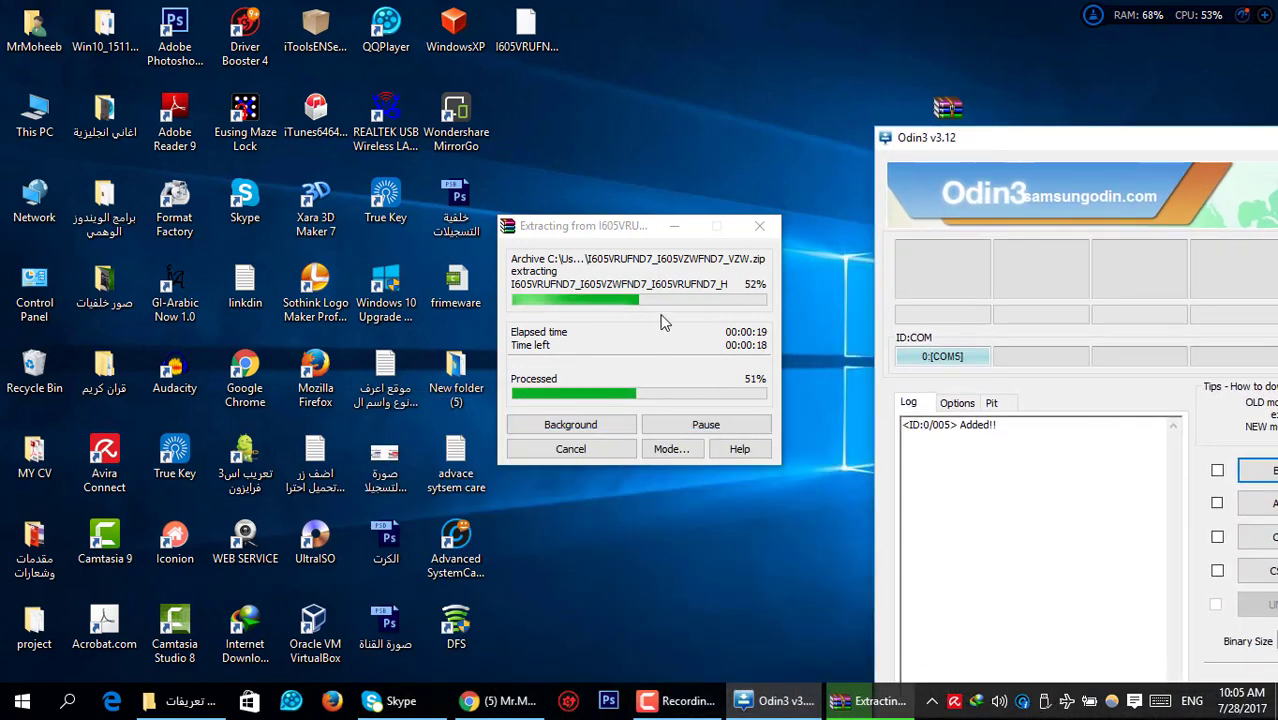
drag(990, 143, 945, 319)
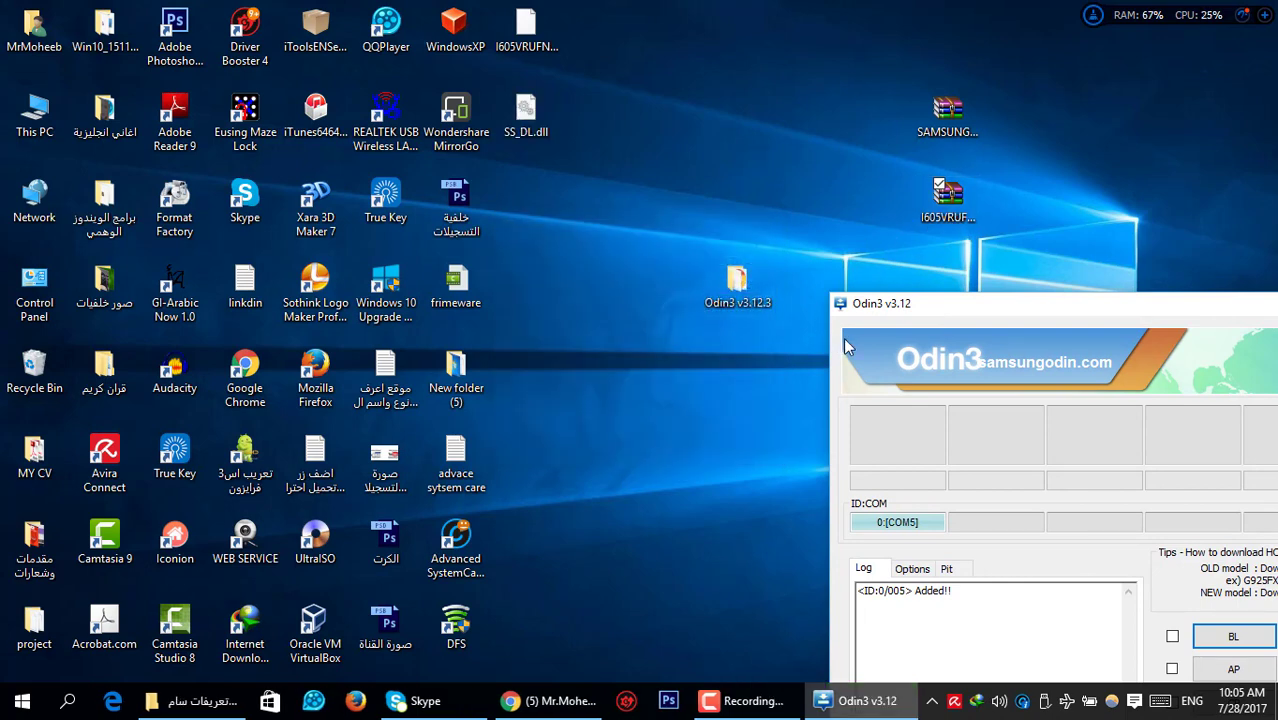
drag(926, 306, 159, 90)
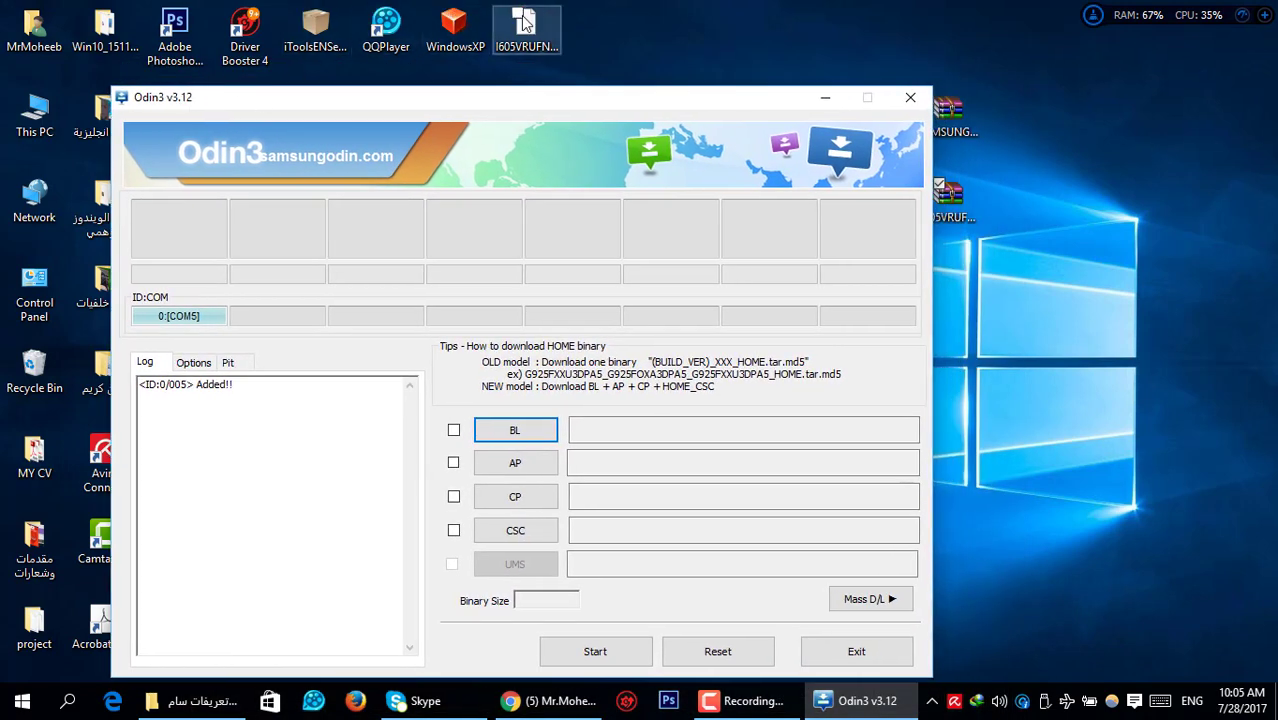
drag(527, 22, 667, 24)
Check the extracted firmware file's extension in its properties, then close them without changes.
right_click(684, 30)
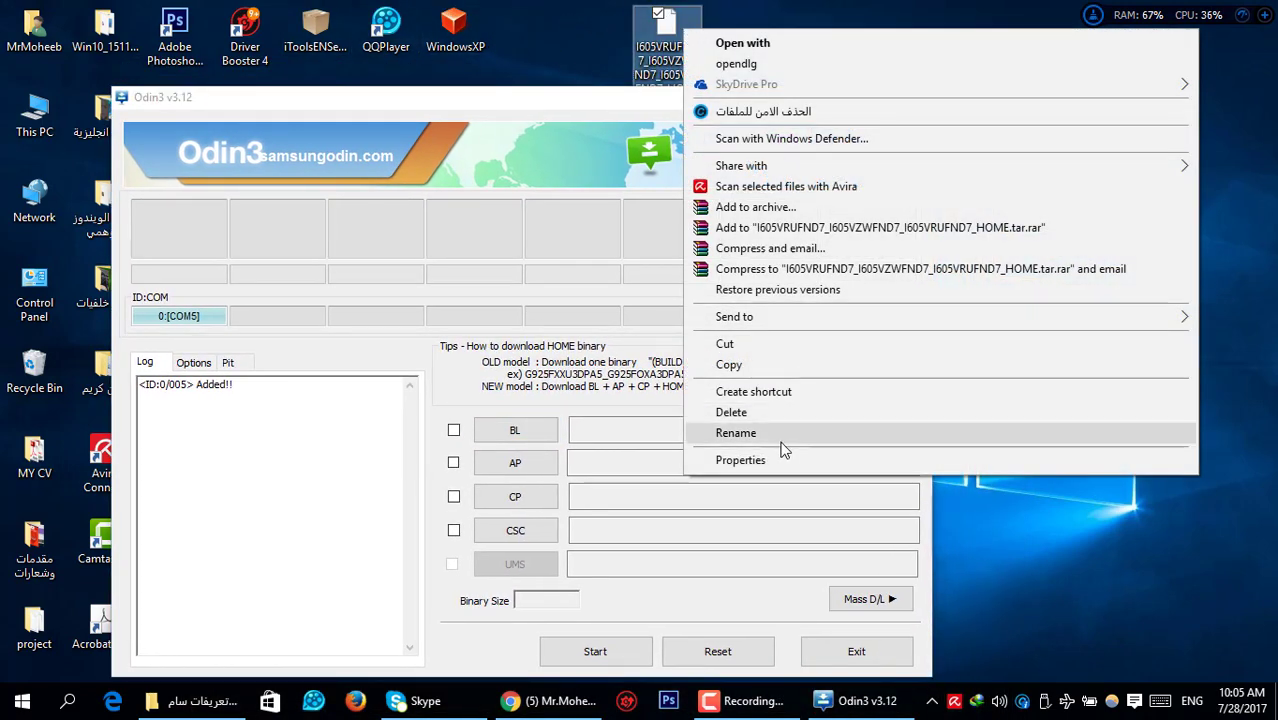
click(780, 460)
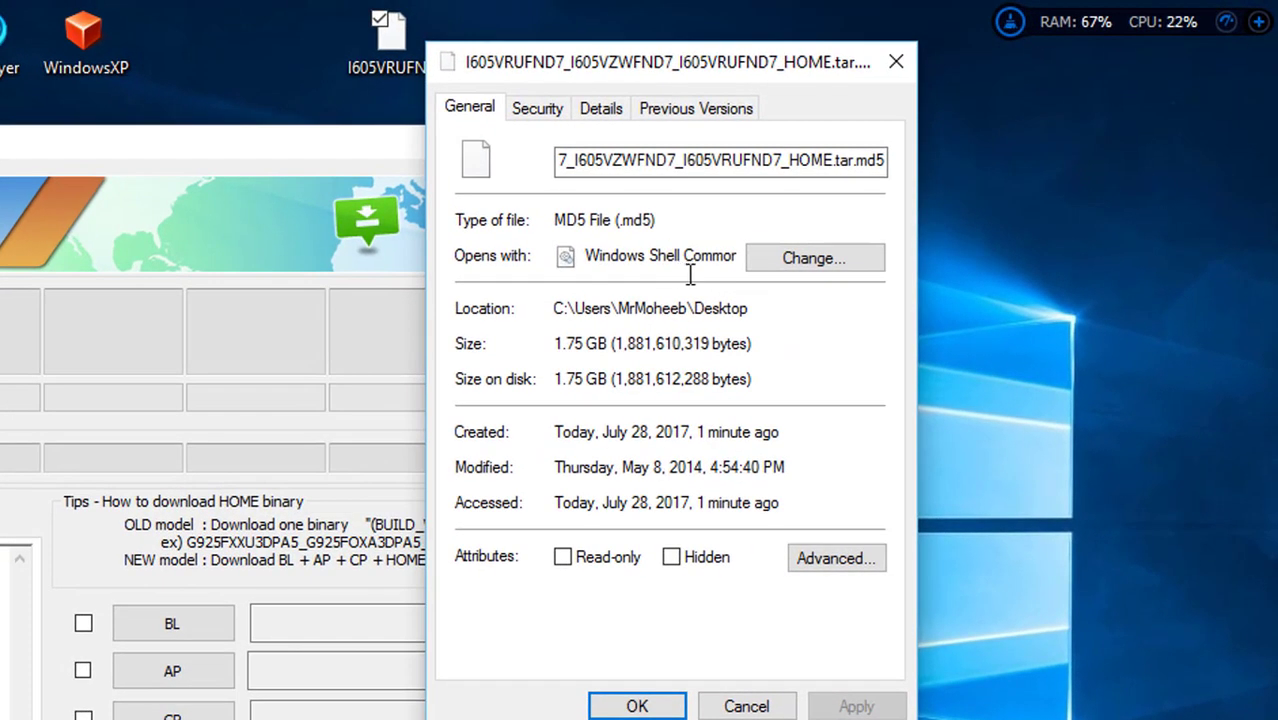
click(870, 162)
double_click(873, 161)
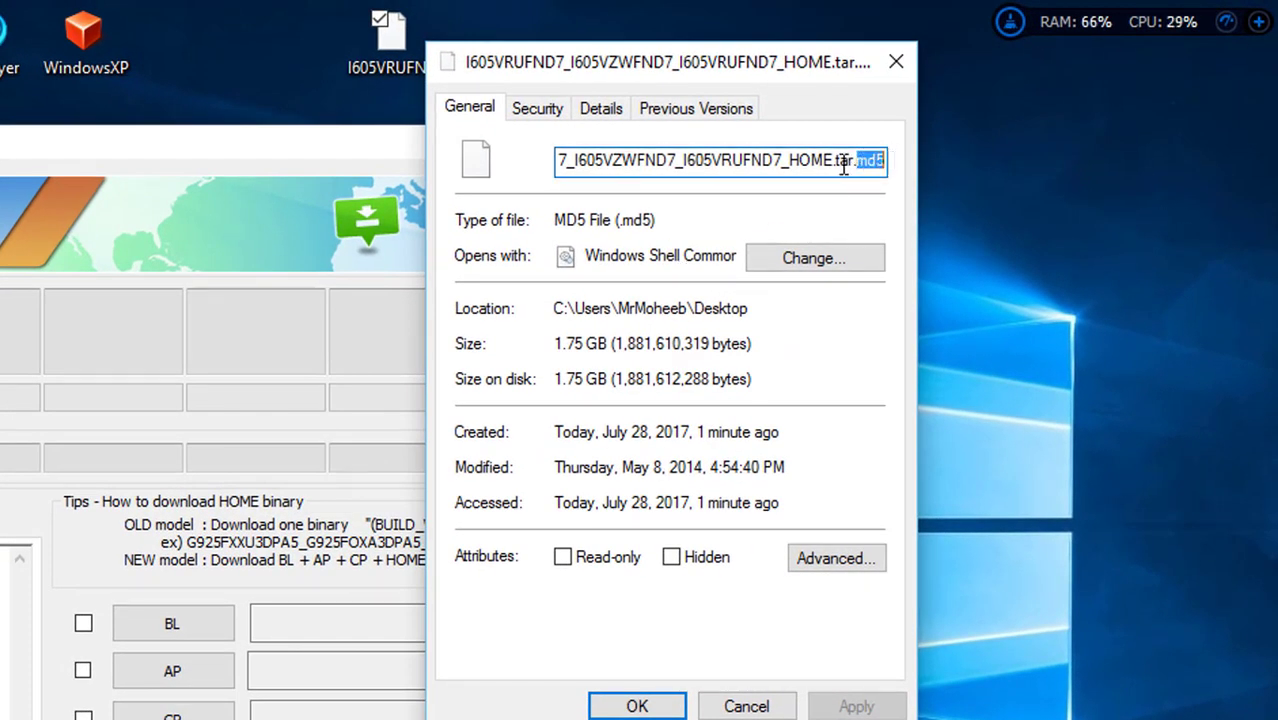
drag(857, 162, 899, 160)
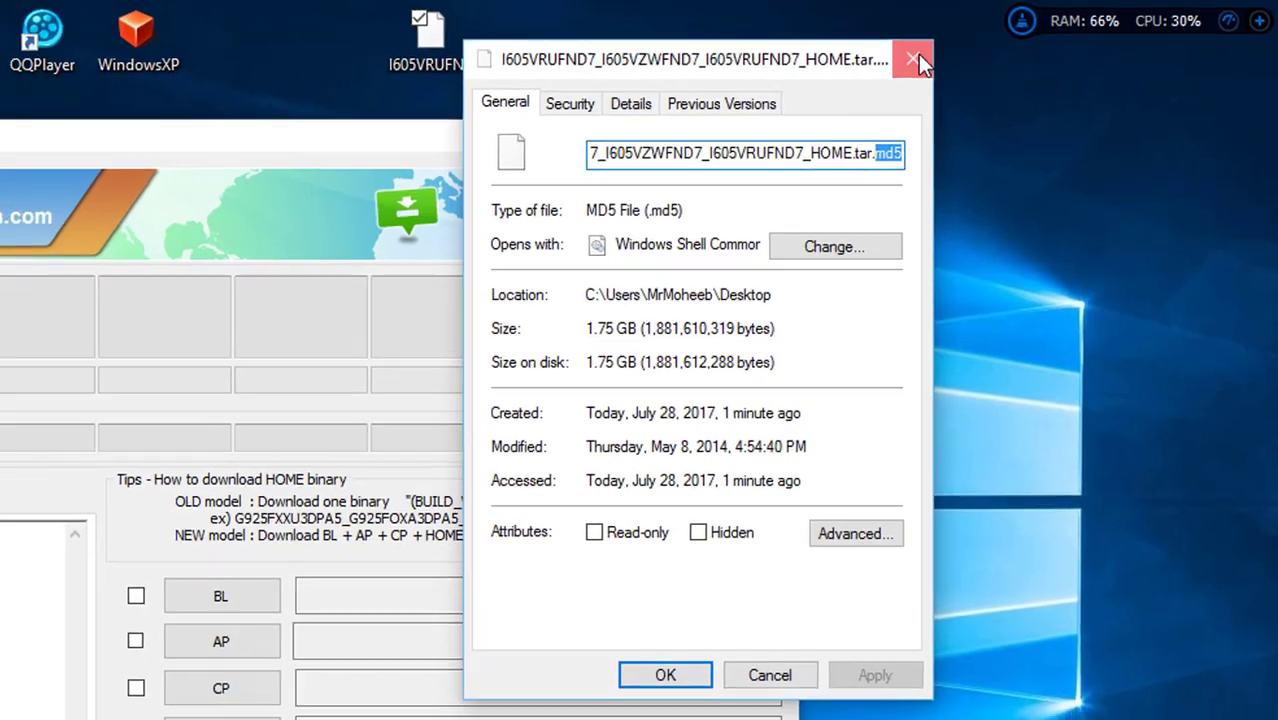
click(897, 62)
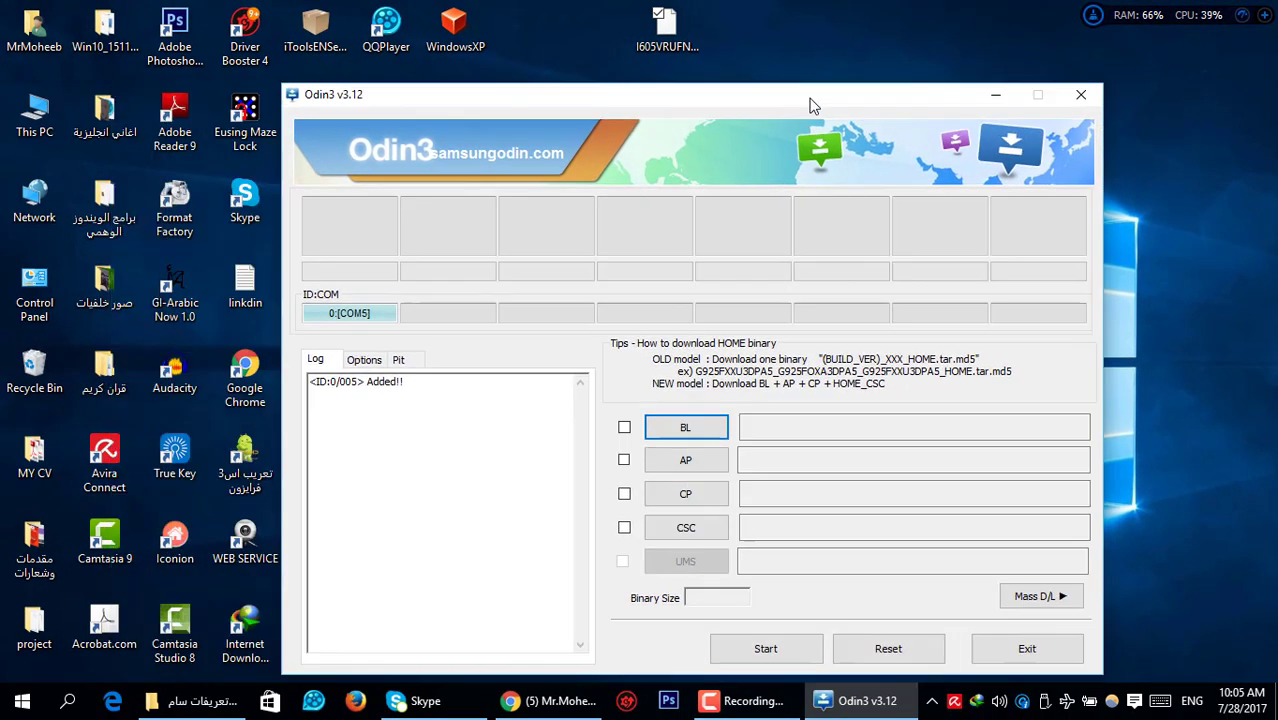
Load I605VRUFND7_I605VZWFND7_I605VRUFND7_HOME.tar.md5 from the desktop into Odin's AP slot.
drag(812, 105, 808, 115)
click(681, 470)
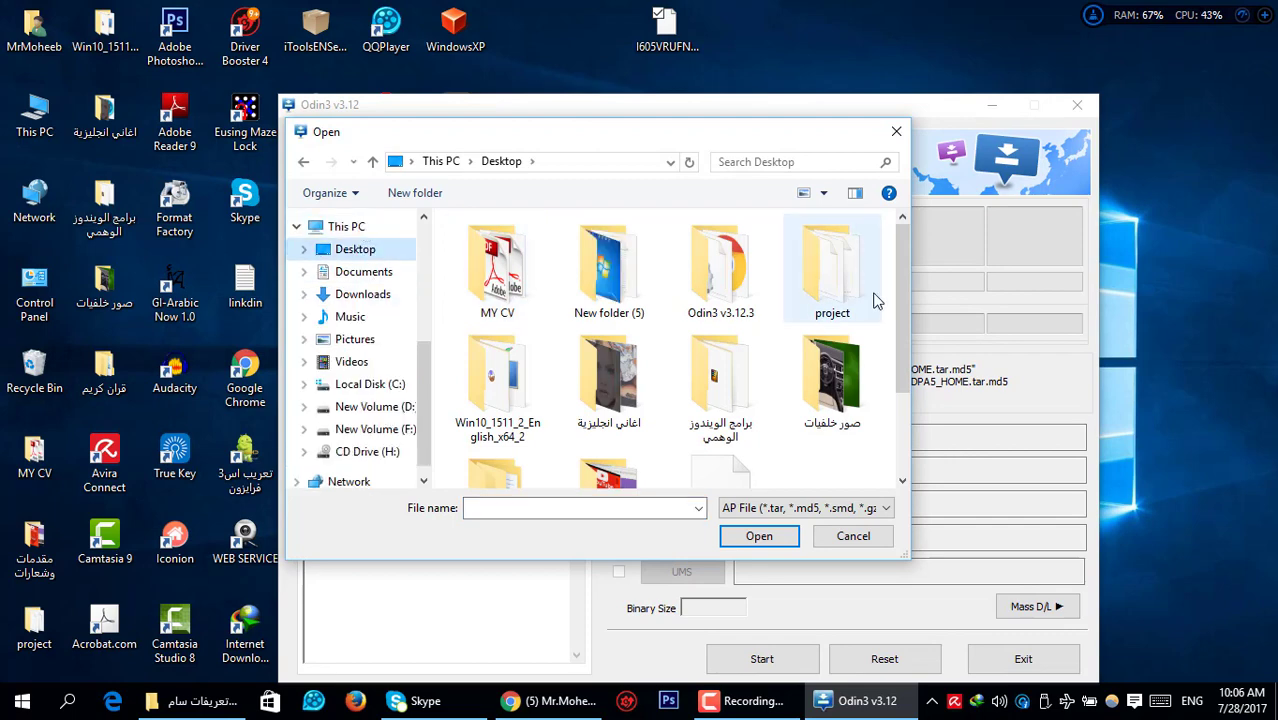
drag(902, 300, 902, 382)
click(712, 351)
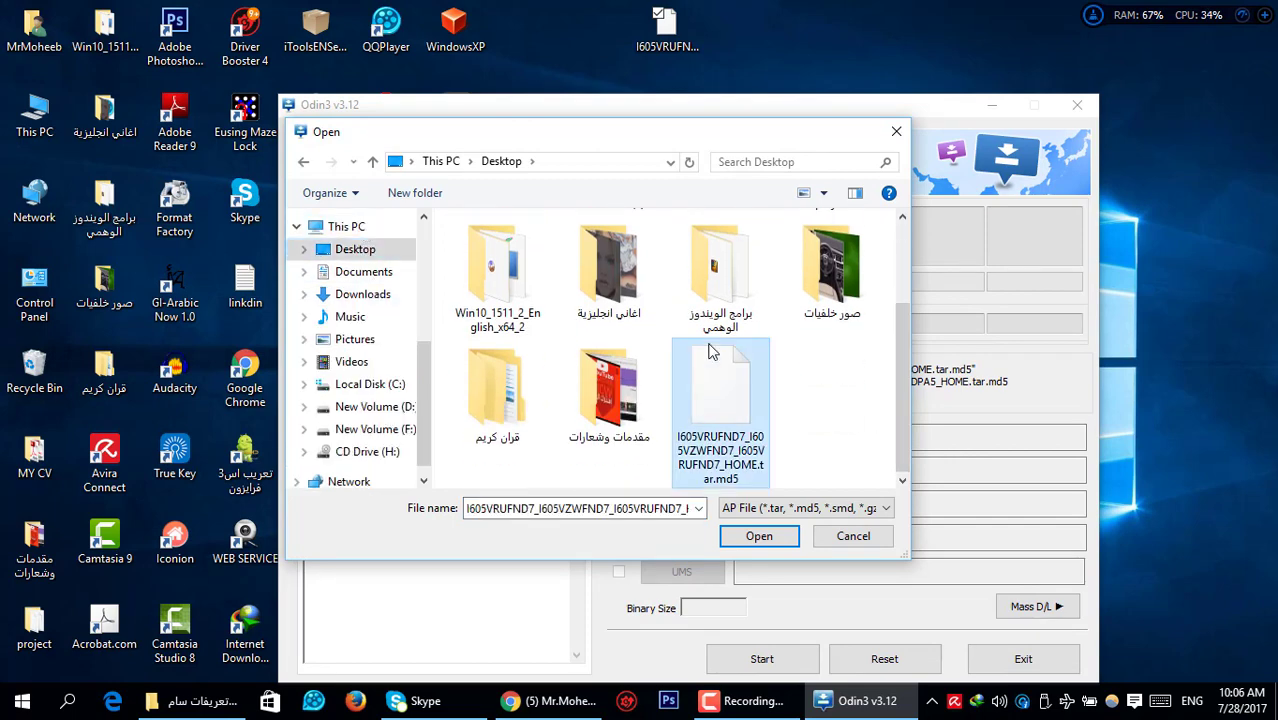
click(765, 540)
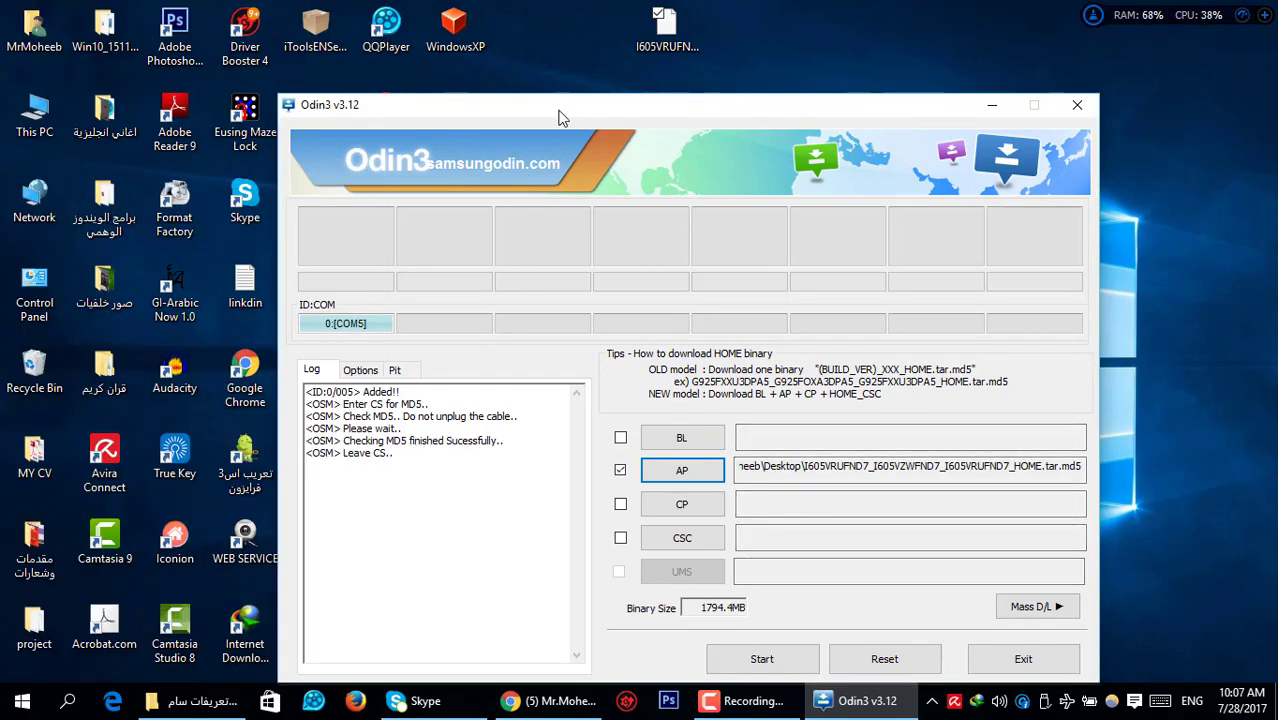
Start flashing the loaded firmware to the connected phone and exit Odin once the flash has finished.
drag(559, 112, 386, 50)
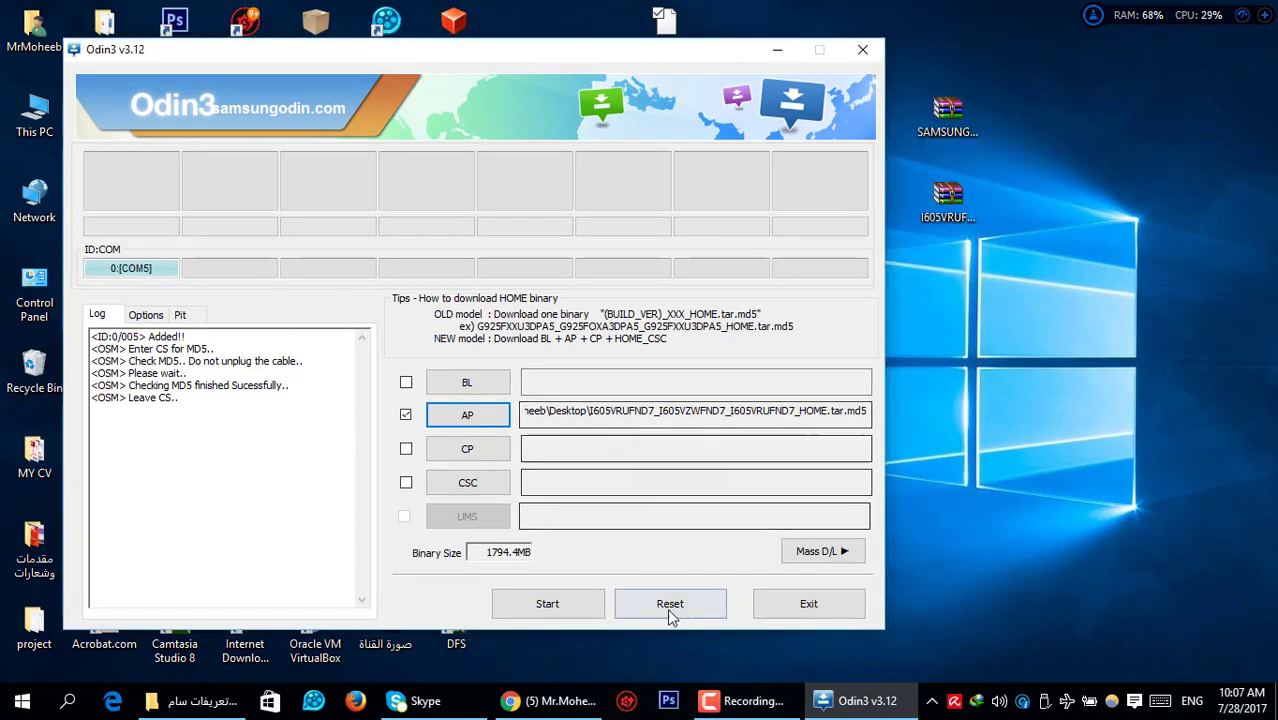
click(549, 606)
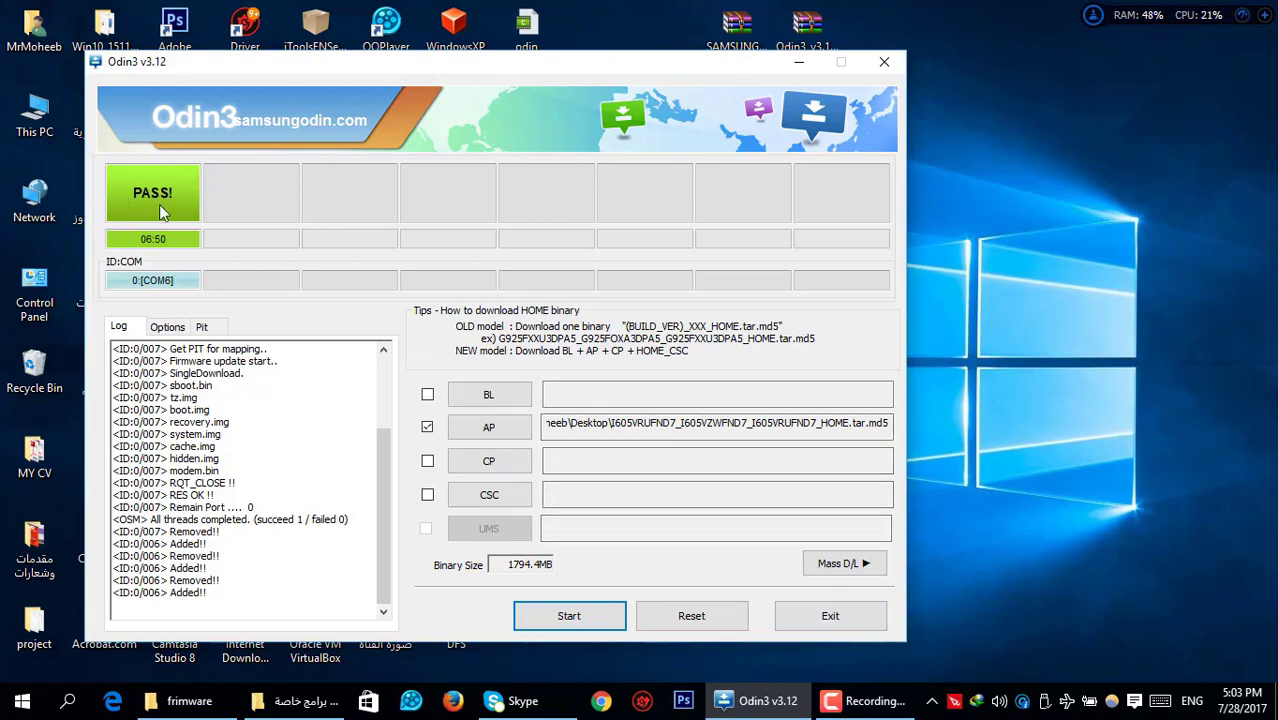
click(843, 627)
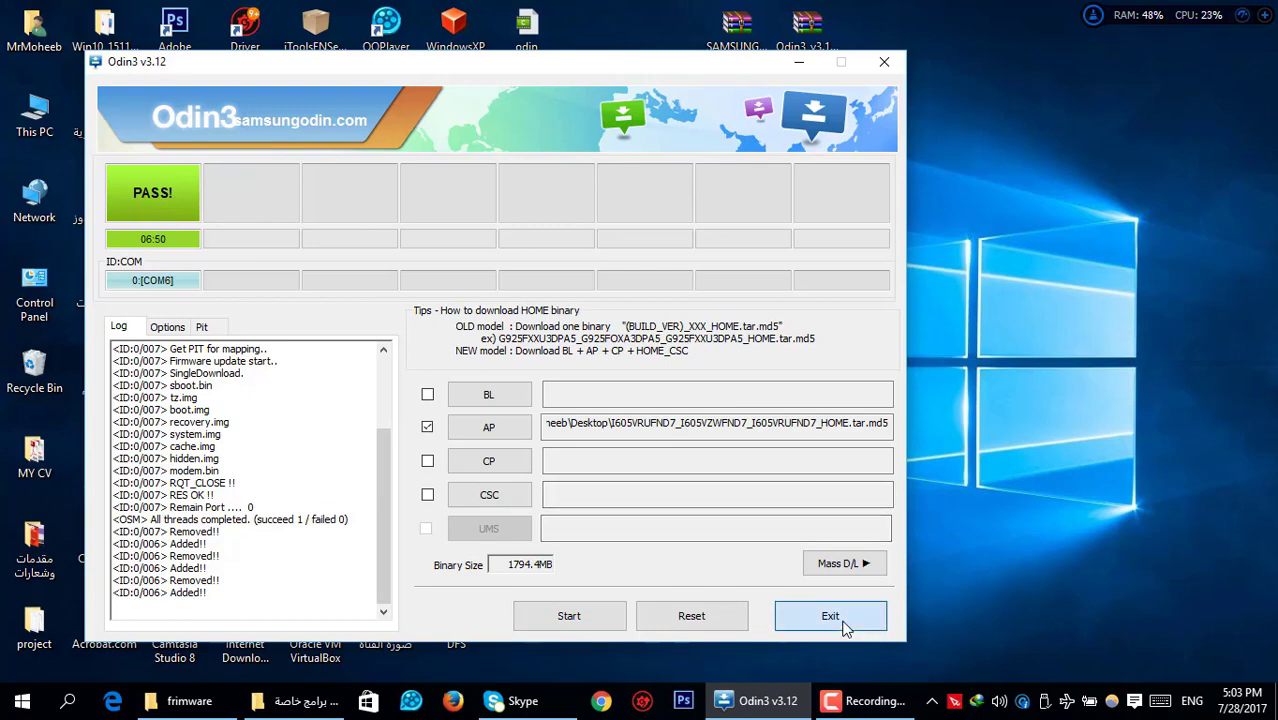